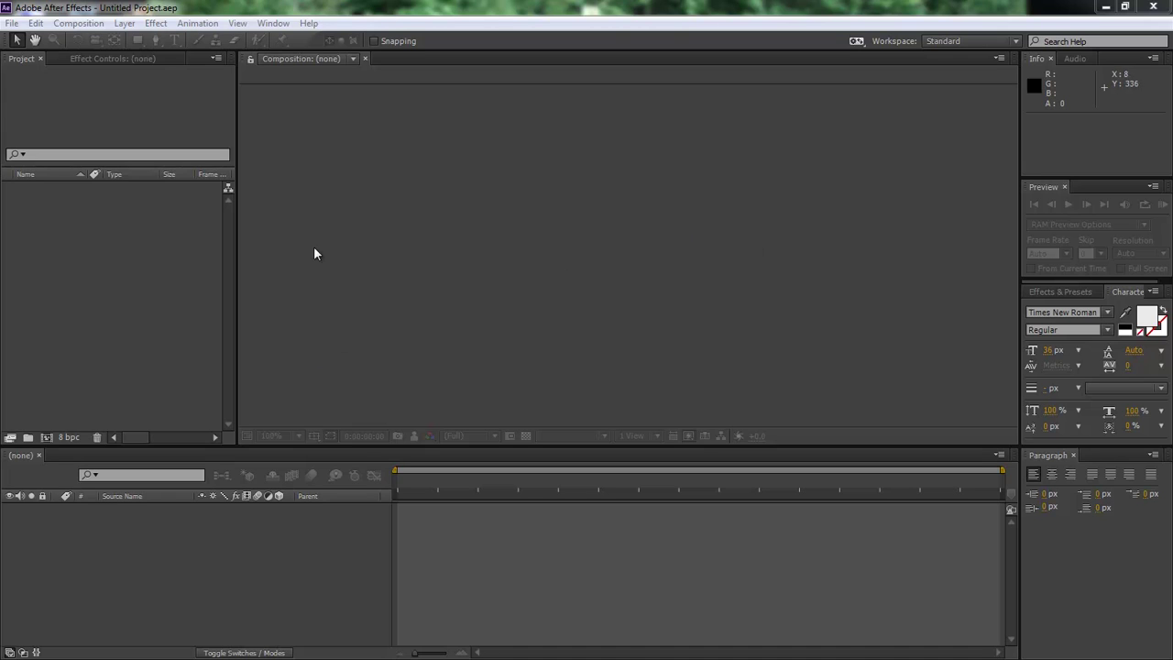
Create a new MAXON CINEMA 4D file saved as Untitled.c4d in the lesson folder
left_click(12, 23)
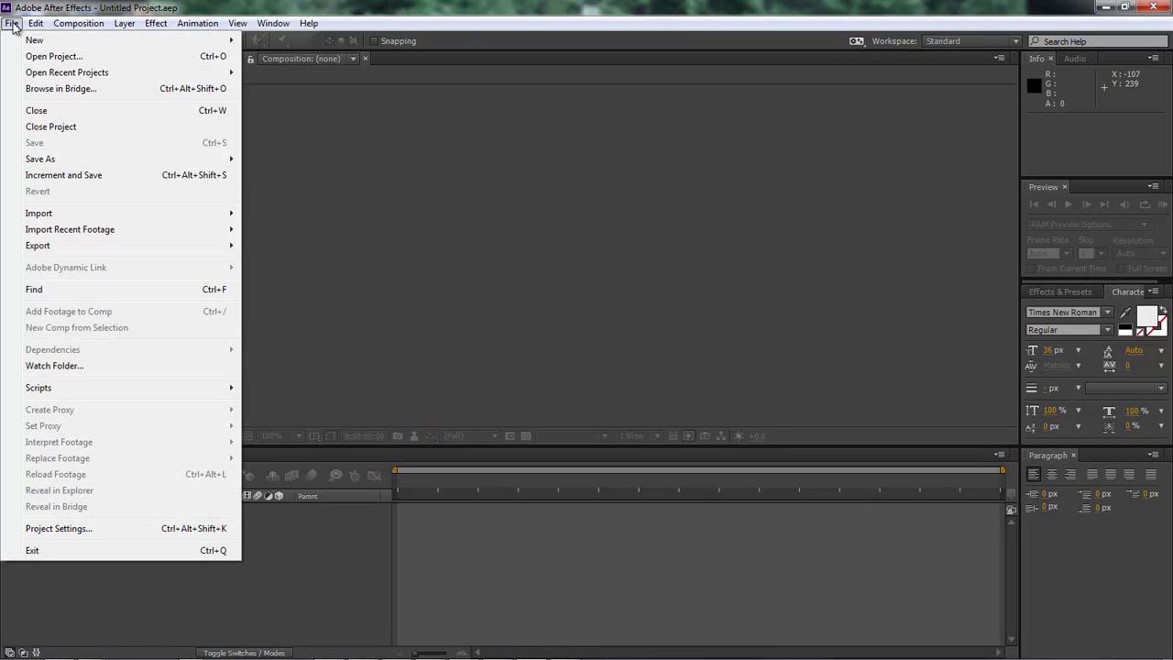
mouse_move(64, 44)
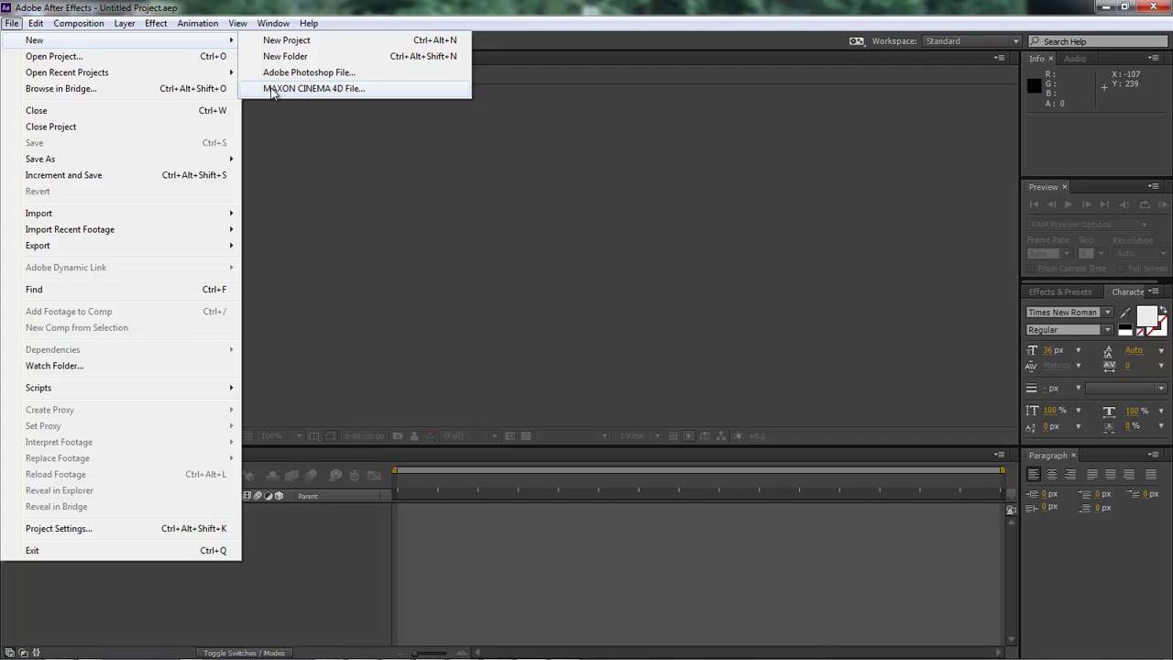
left_click(339, 92)
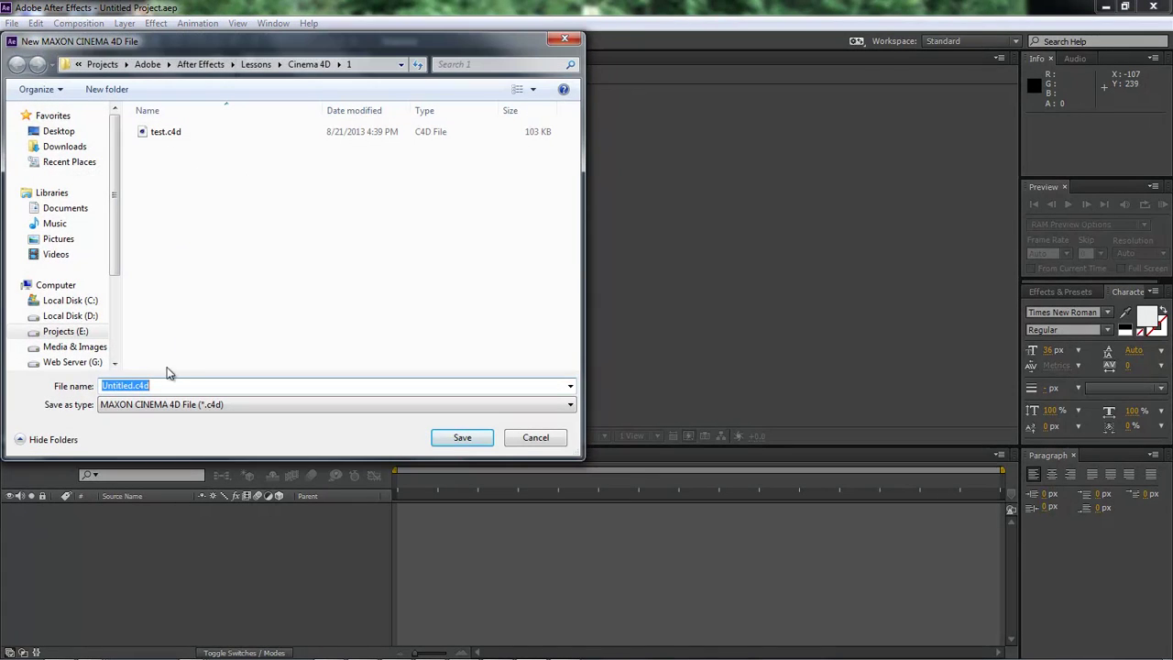
left_click(464, 437)
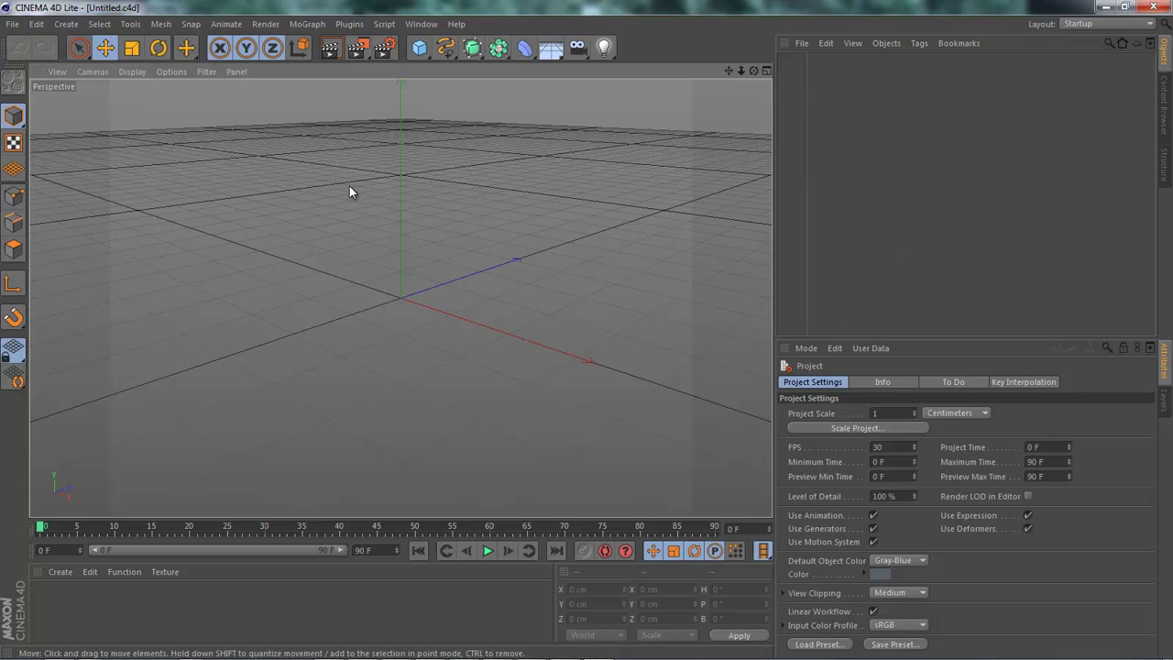
Move the Cinema 4D Lite window aside and create an After Effects composition from the Untitled.c4d footage
left_click(1124, 6)
left_click_drag(458, 11, 1057, 145)
left_click_drag(50, 189, 44, 438)
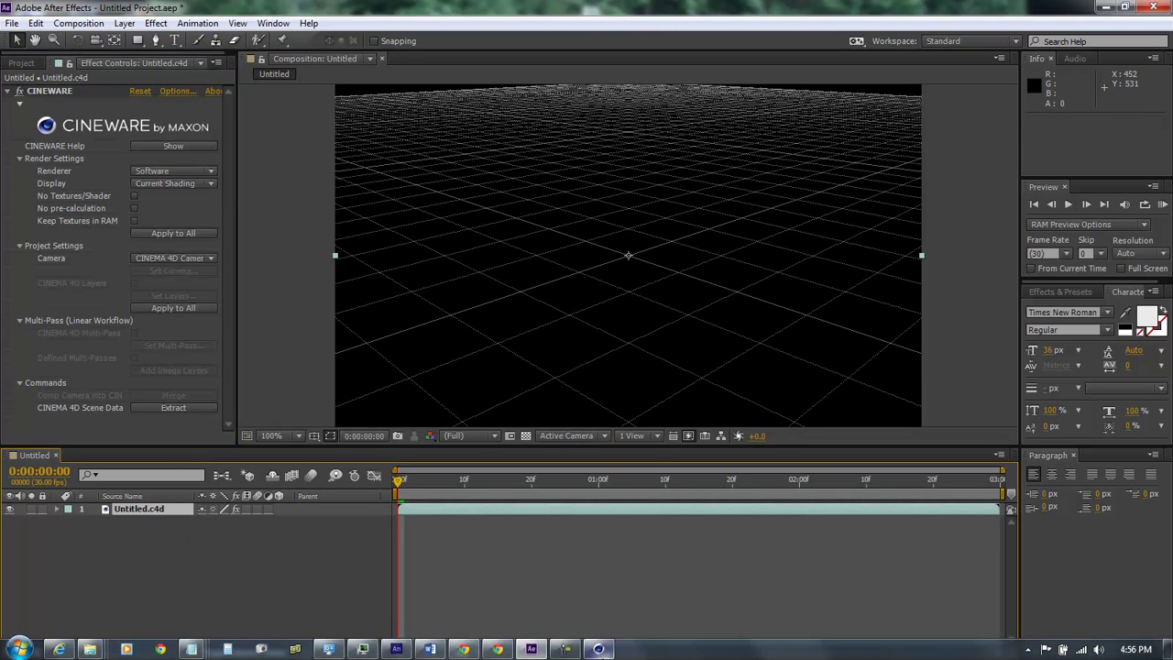
Switch to Cinema 4D Lite, choose Model mode and maximise its window
left_click(600, 651)
left_click_drag(885, 130, 577, 47)
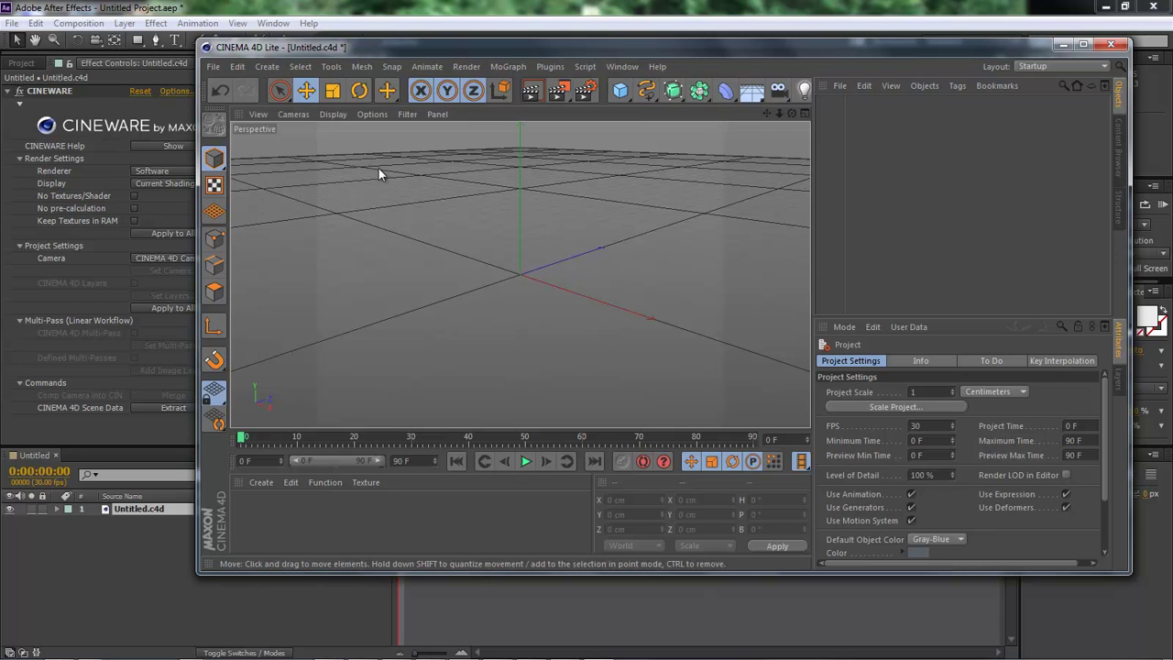
left_click(215, 159)
left_click(222, 166)
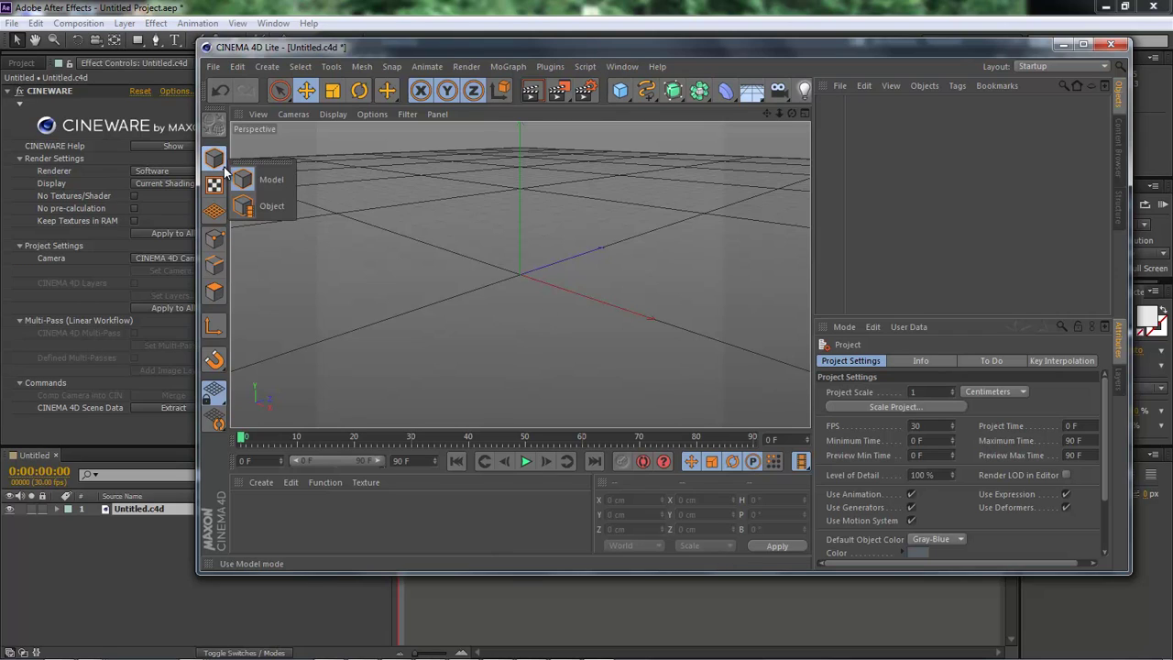
left_click(281, 180)
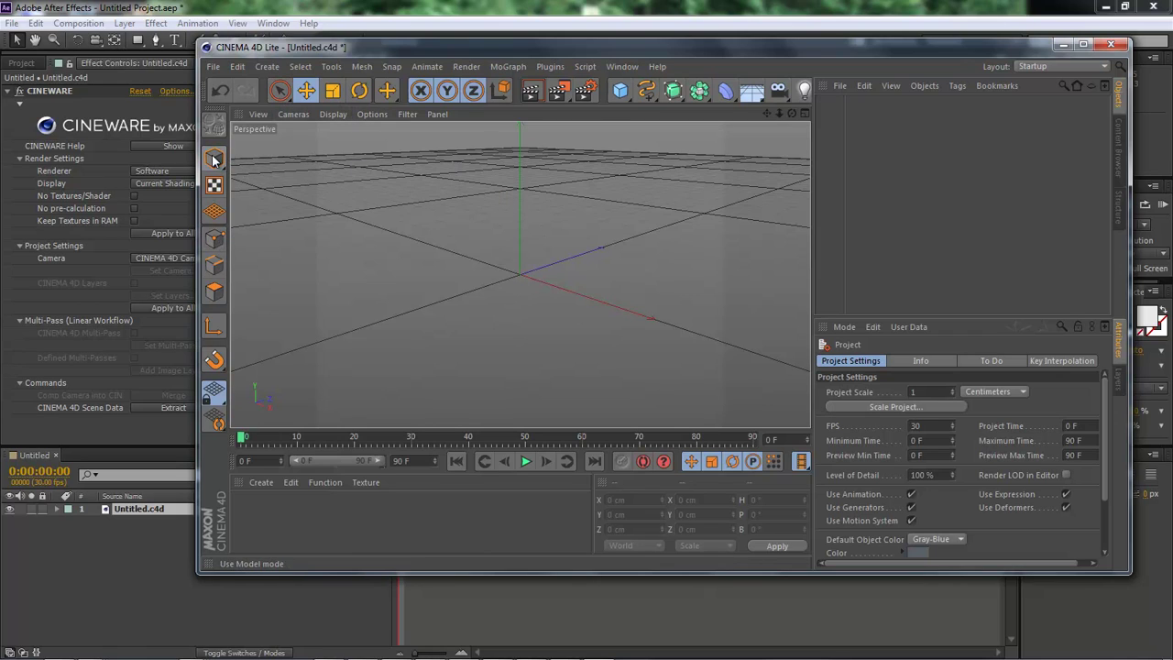
left_click(1082, 46)
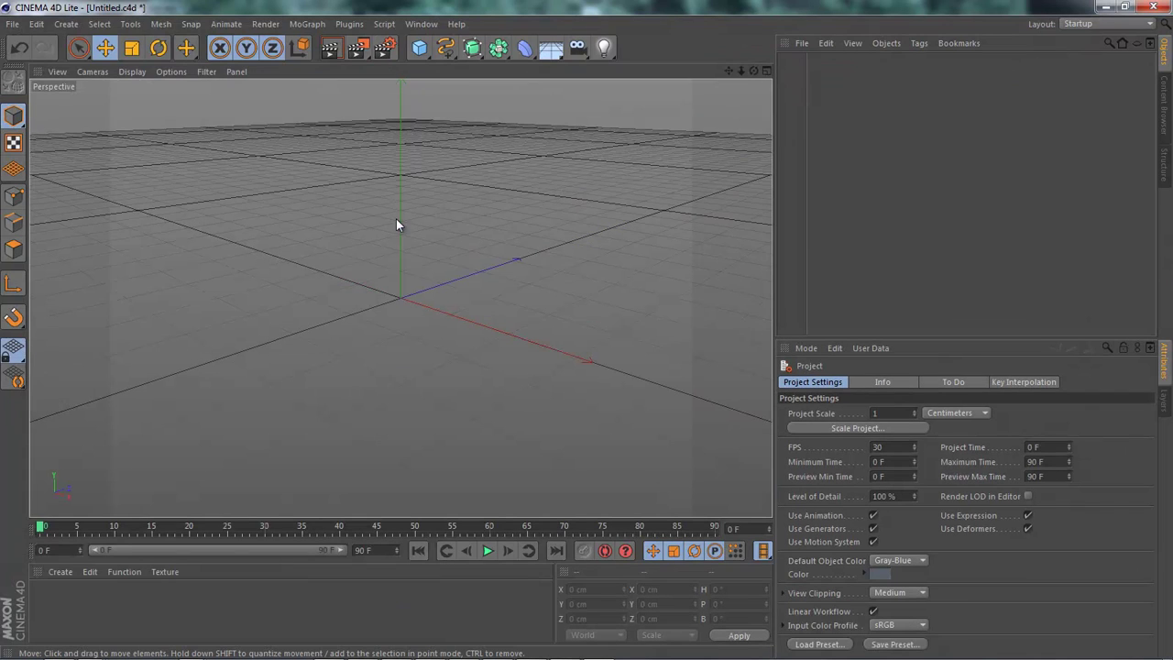
Add a cube to the scene, move it to about X 6.4, Y 41.6, Z 27.2 cm, and save
left_click(13, 24)
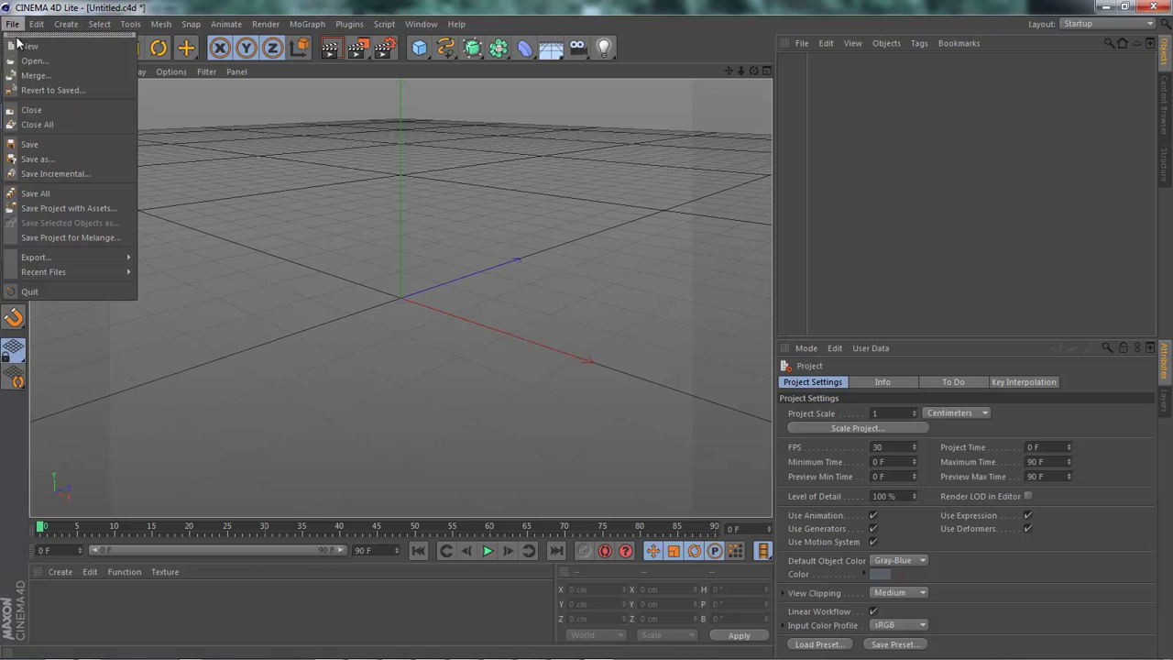
left_click(168, 112)
left_click(66, 23)
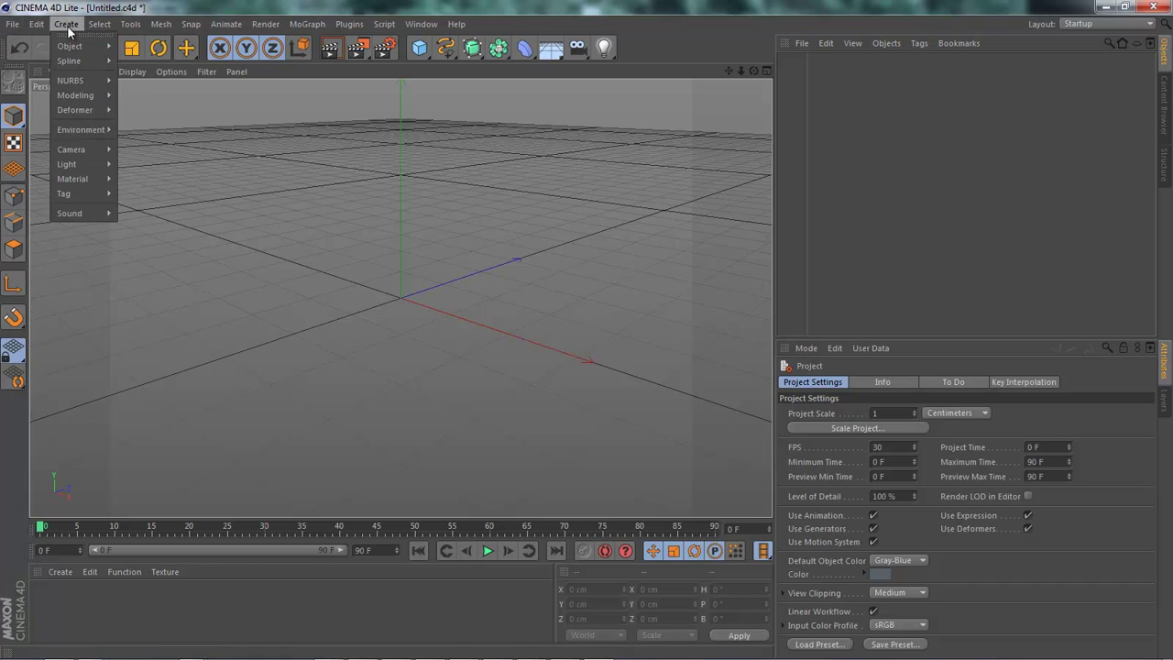
mouse_move(79, 47)
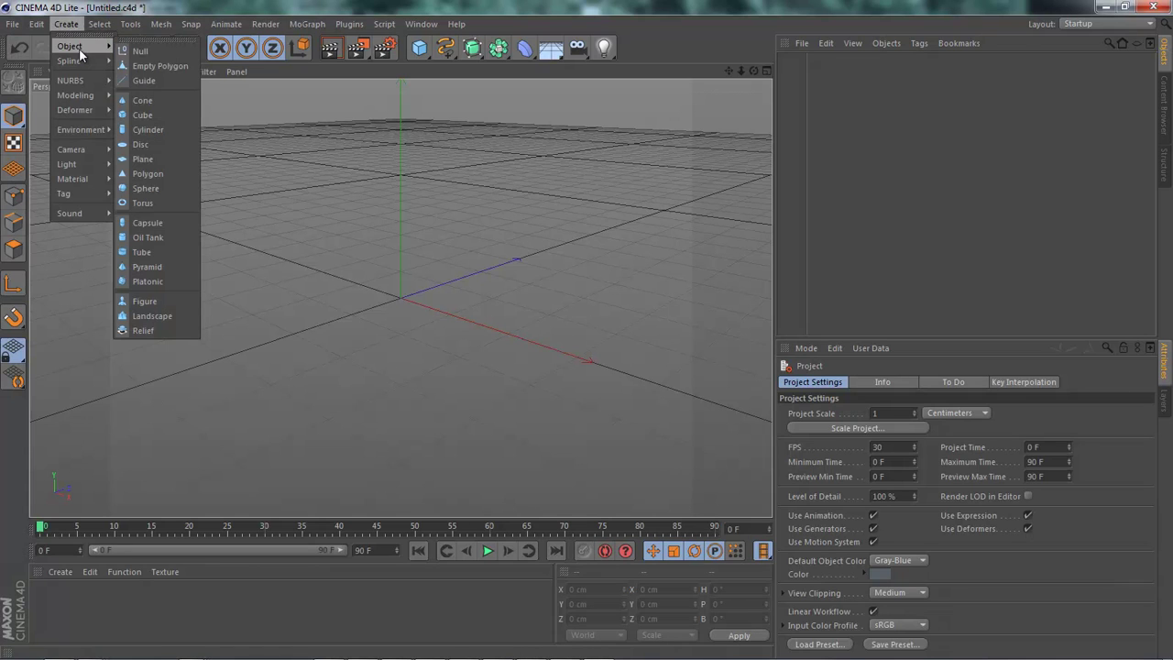
left_click(142, 114)
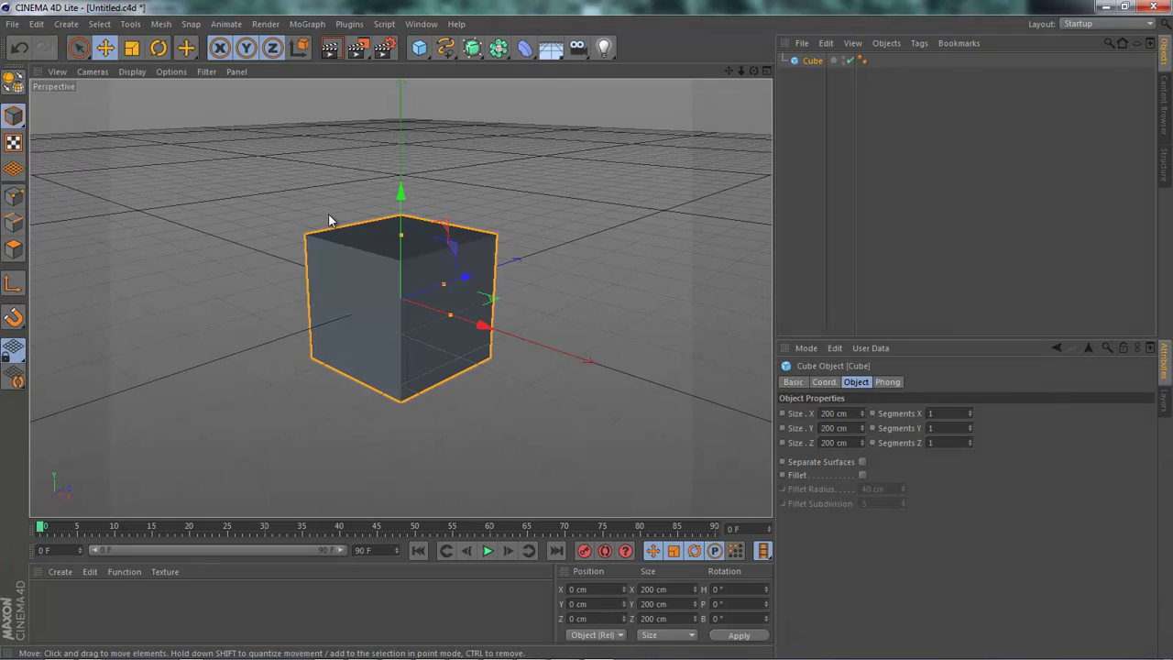
mouse_move(332, 220)
left_mouse_down()
mouse_move(408, 309)
mouse_move(342, 201)
mouse_move(399, 269)
mouse_move(388, 204)
mouse_move(397, 251)
mouse_move(407, 248)
left_mouse_up()
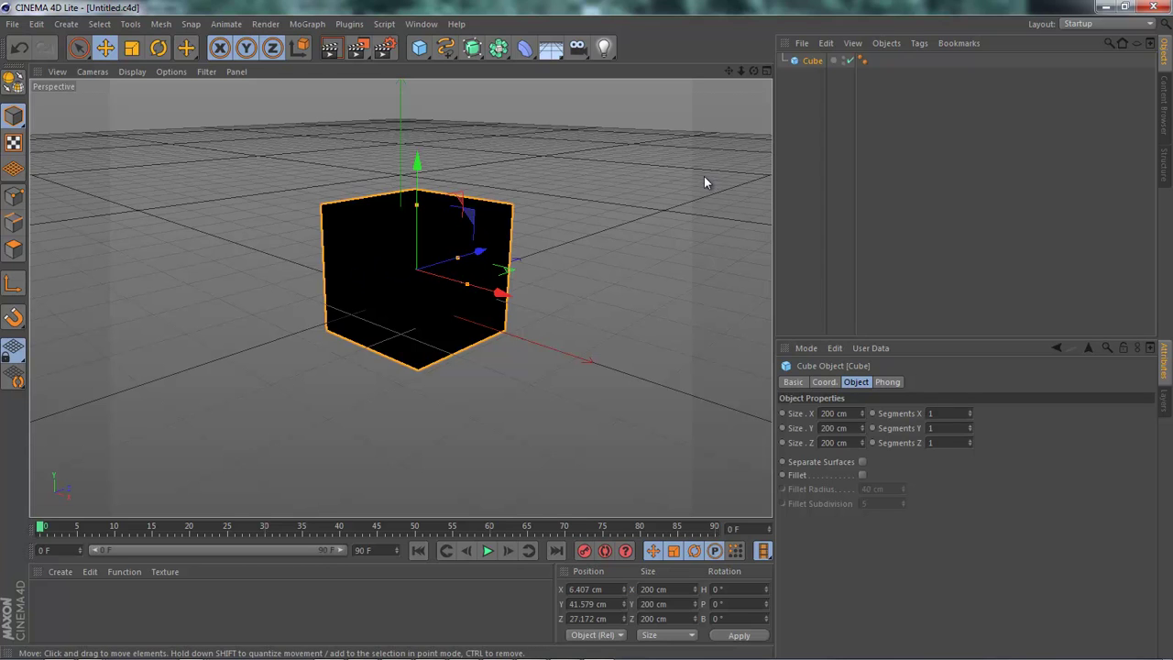
Switch to After Effects to compare the cube in the composition with the Cinema 4D Lite scene
left_click(1106, 6)
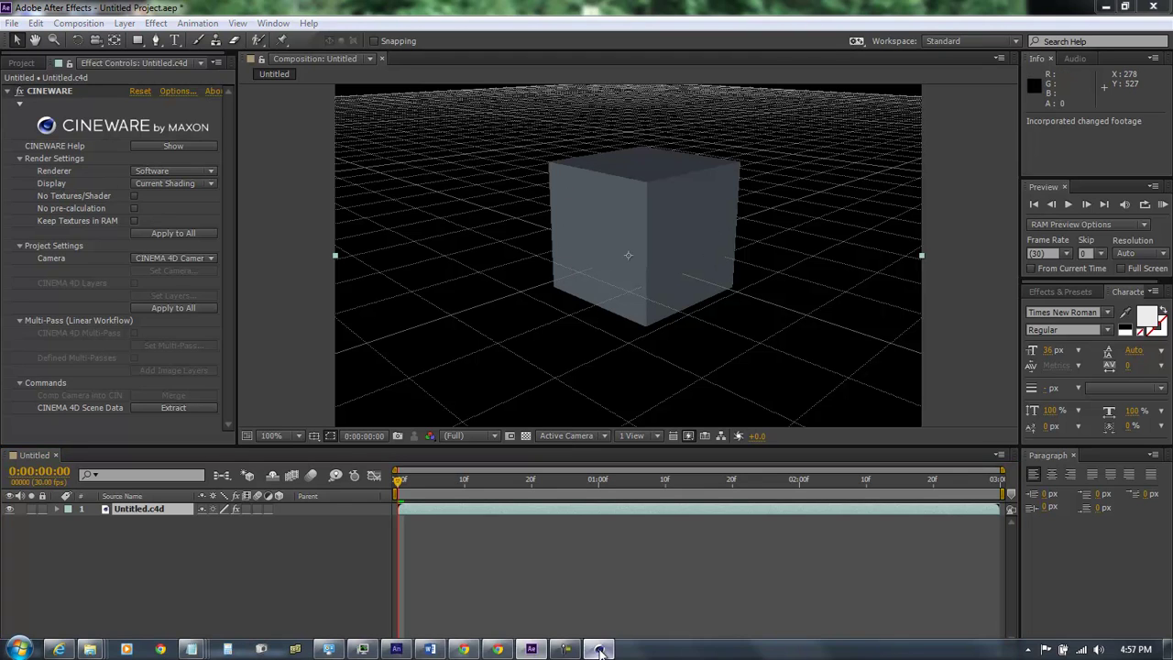
left_click(599, 651)
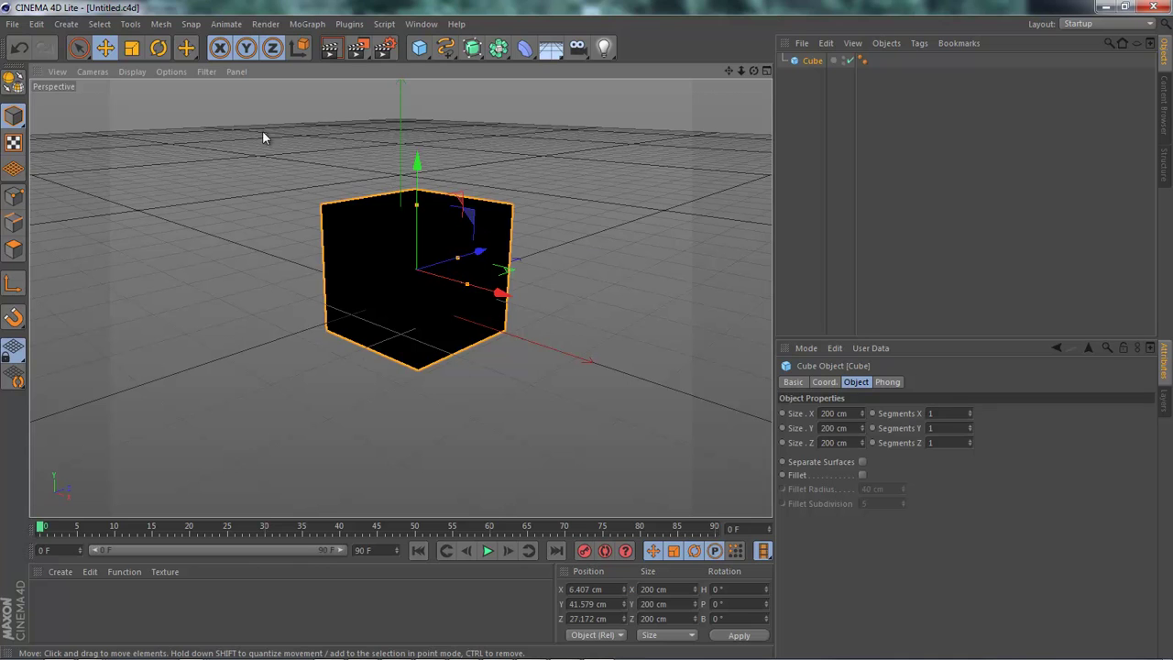
left_click(1105, 6)
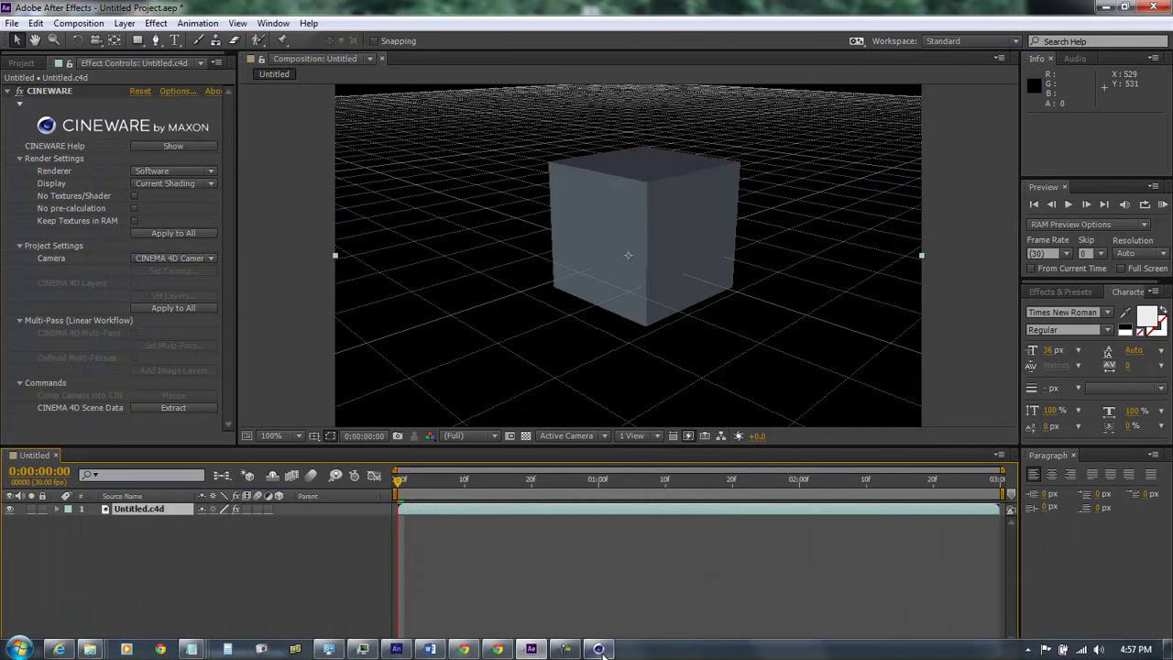
Switch to Cinema 4D Lite, add a cone, move it beside the cube to about X -197, Y 53, Z -171 cm, and save
left_click(599, 650)
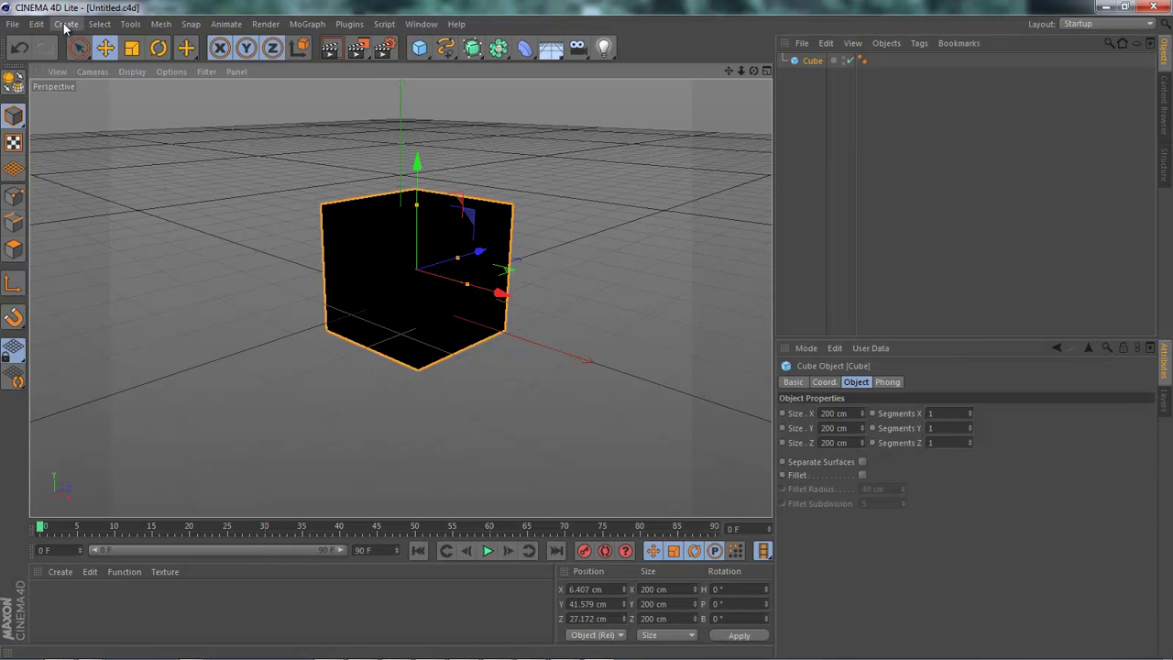
left_click(66, 26)
mouse_move(86, 58)
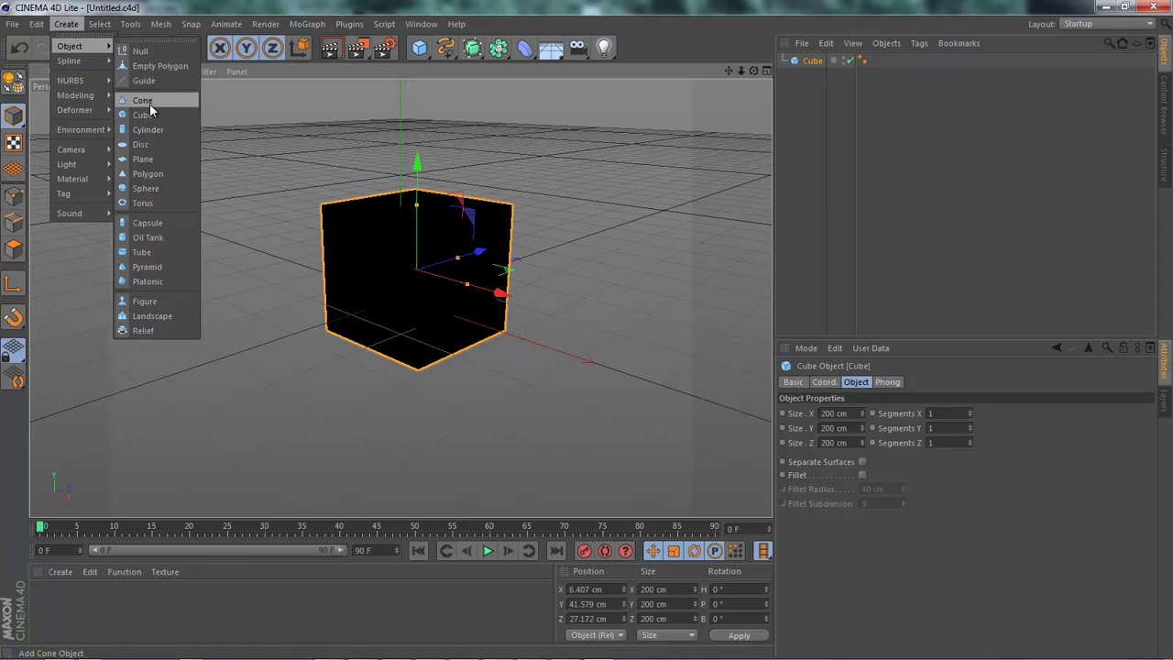
left_click(146, 100)
left_click_drag(383, 372, 215, 341)
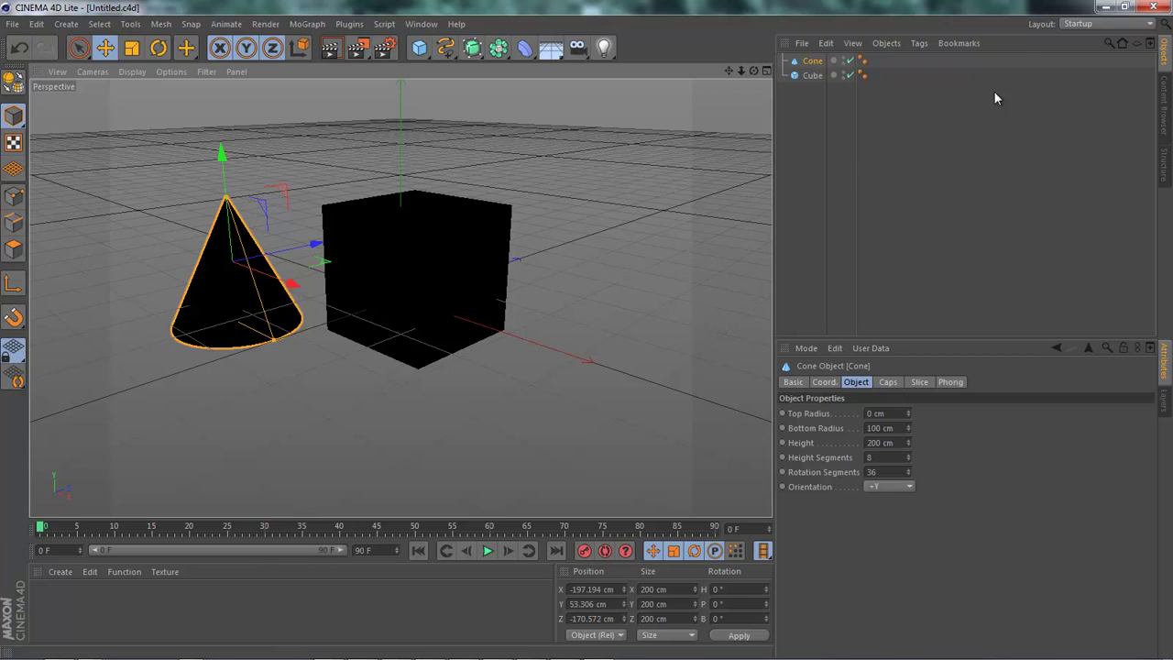
Switch to After Effects to compare the cone and cube in the composition with the Cinema 4D Lite scene
left_click(1105, 7)
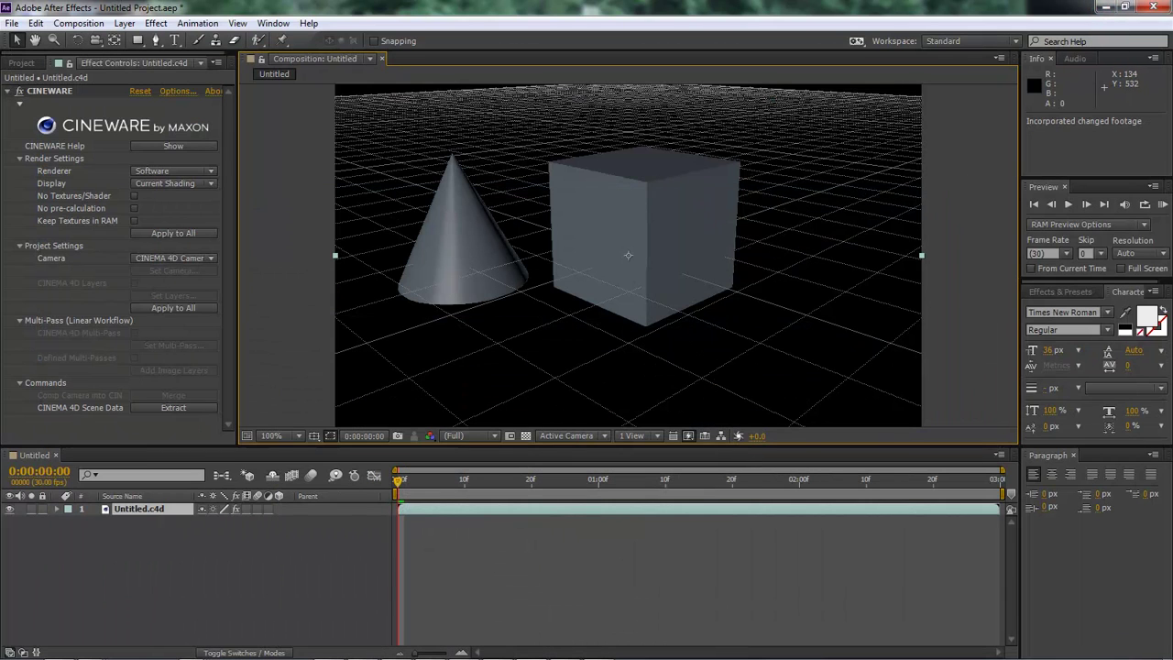
left_click(570, 650)
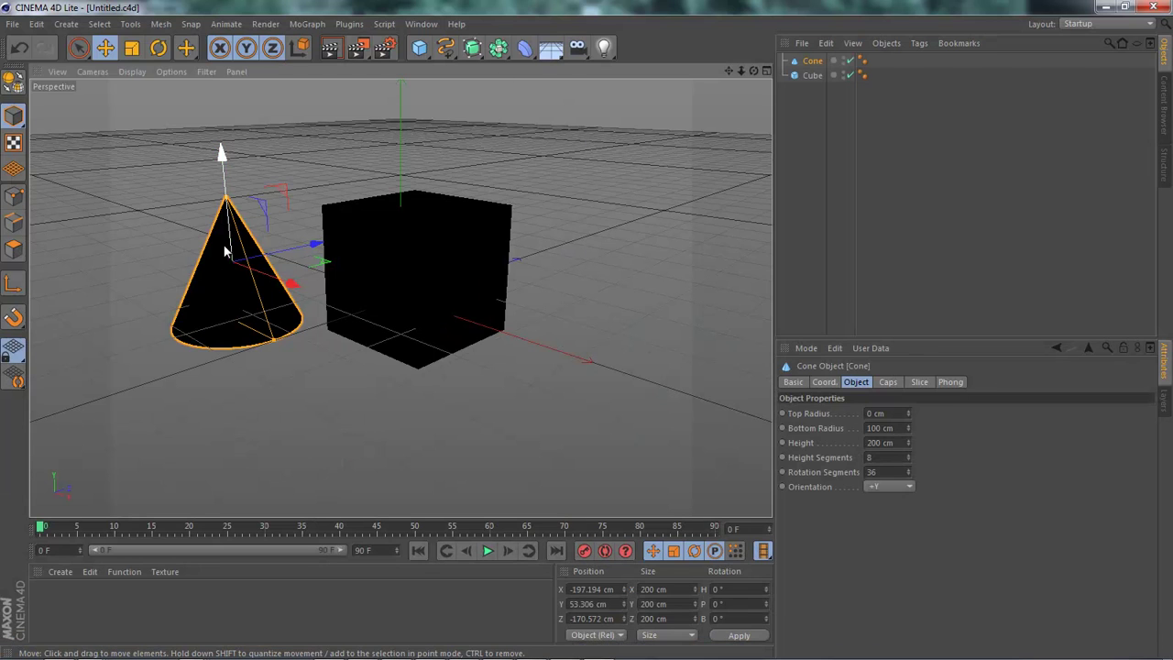
left_click(1104, 7)
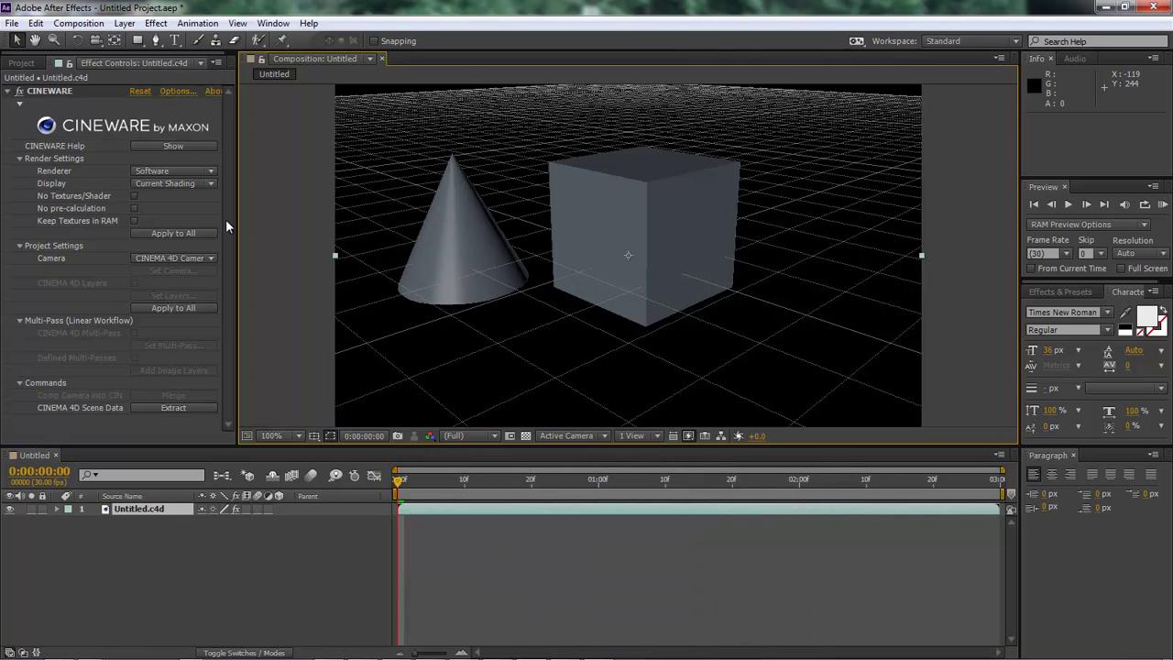
Import house 5.c4d from the house 5 folder into the After Effects project and create a composition from it
left_click(23, 63)
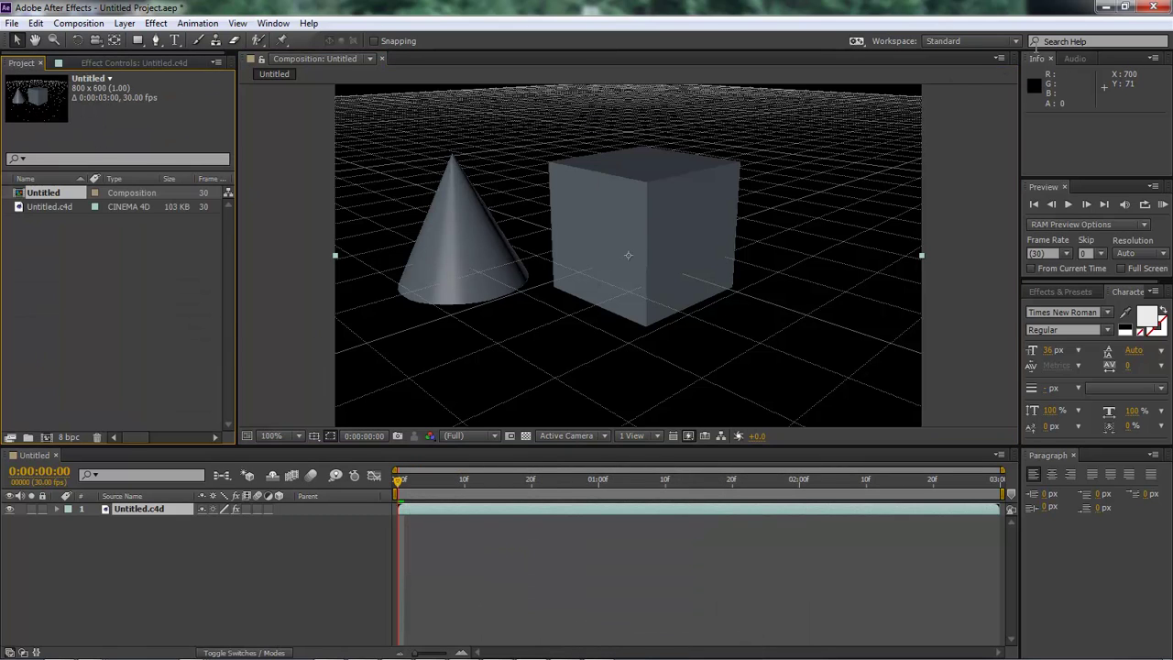
left_click(1124, 8)
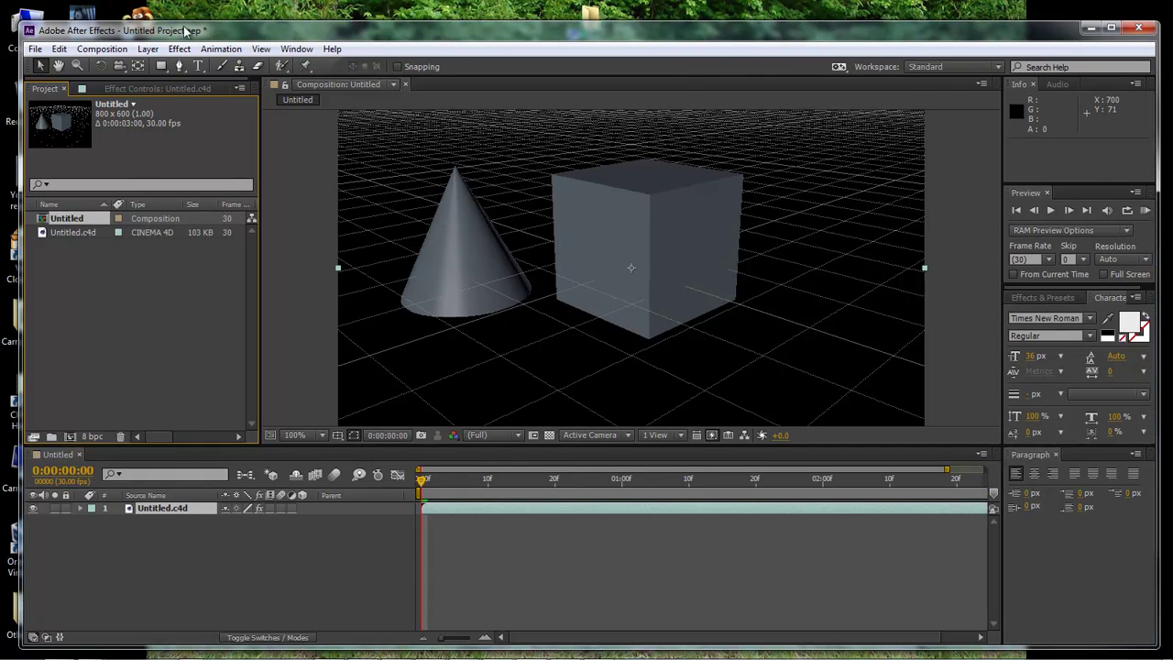
mouse_move(90, 649)
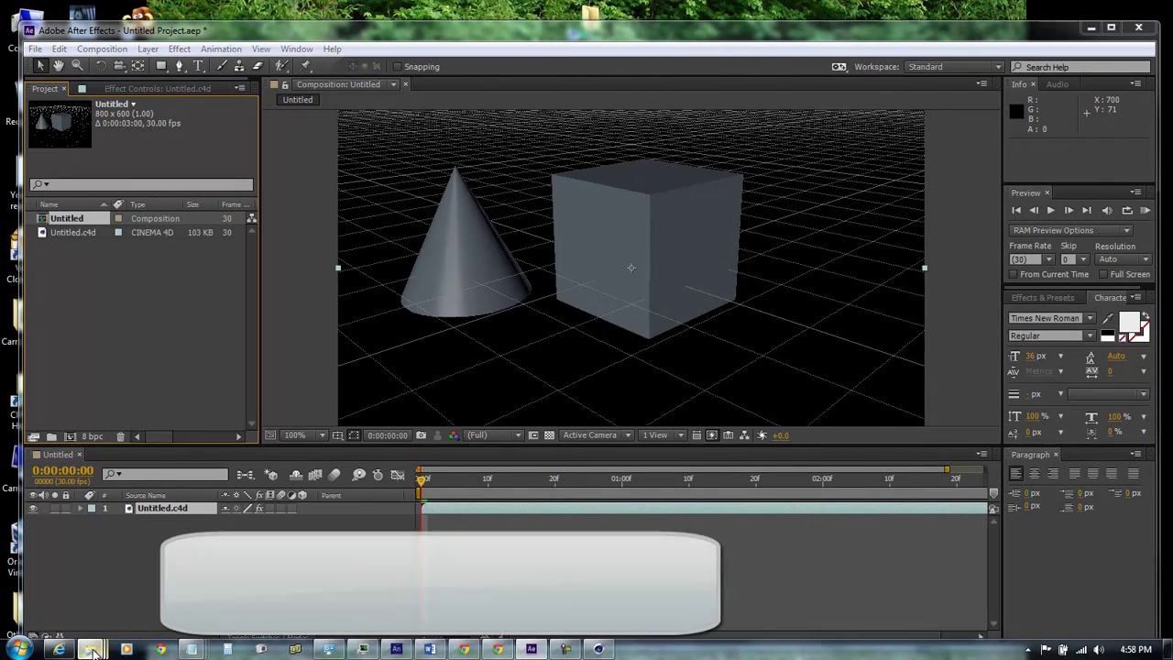
left_click(1081, 577)
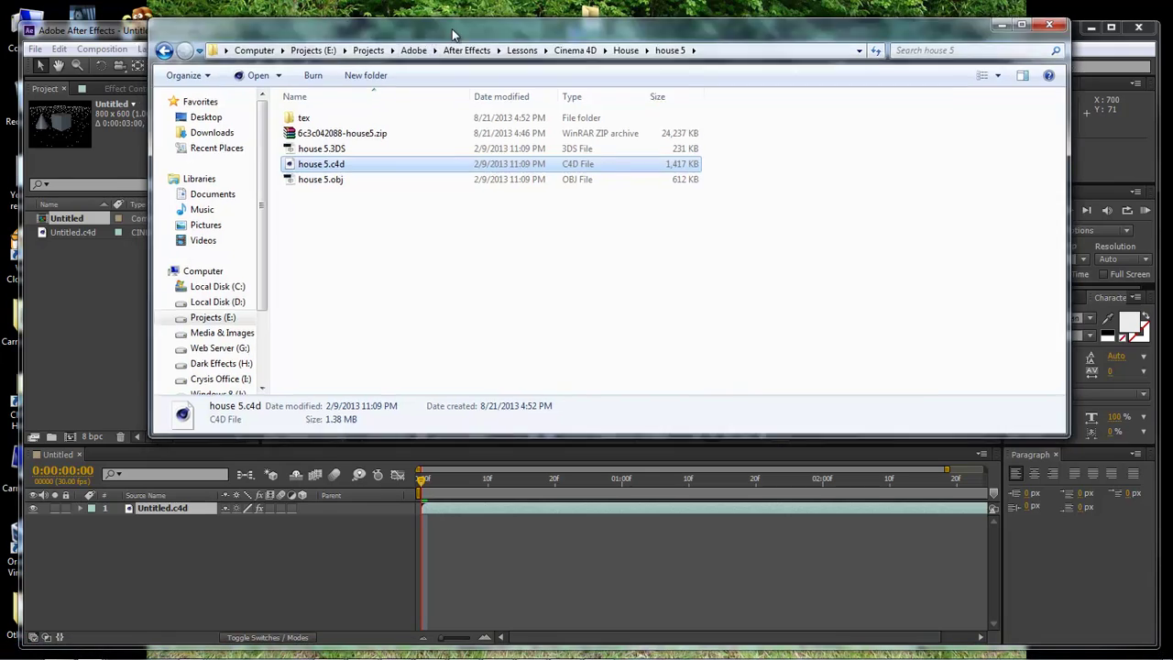
double_click(558, 37)
left_click(1124, 7)
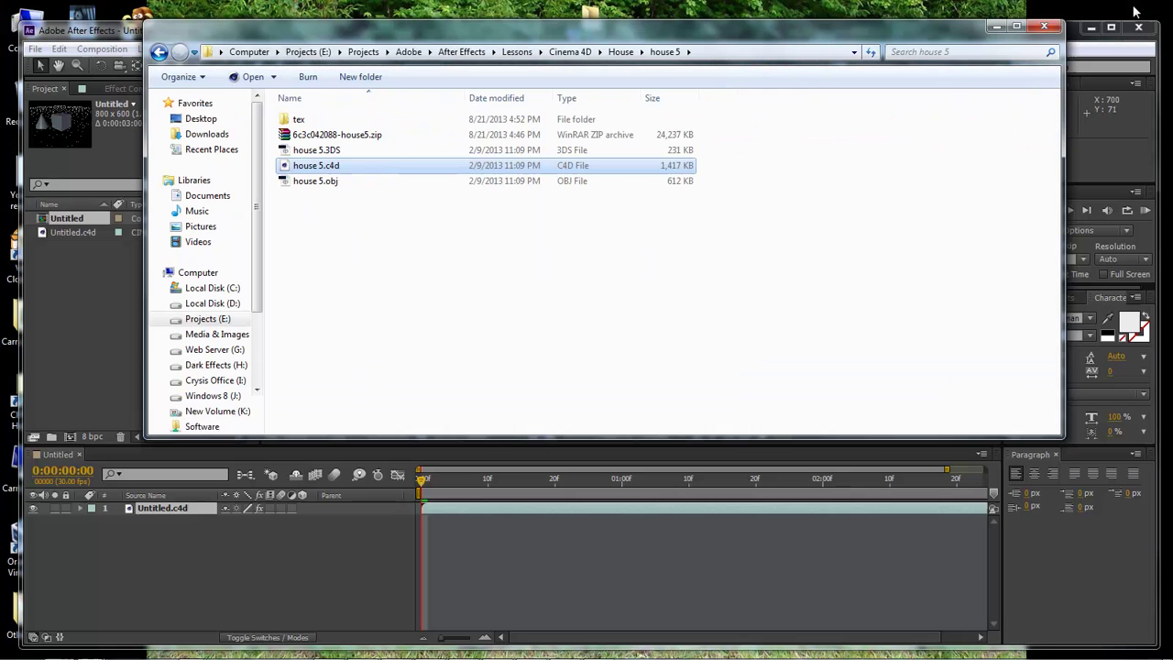
left_click_drag(326, 170, 87, 339)
left_click_drag(87, 219, 69, 437)
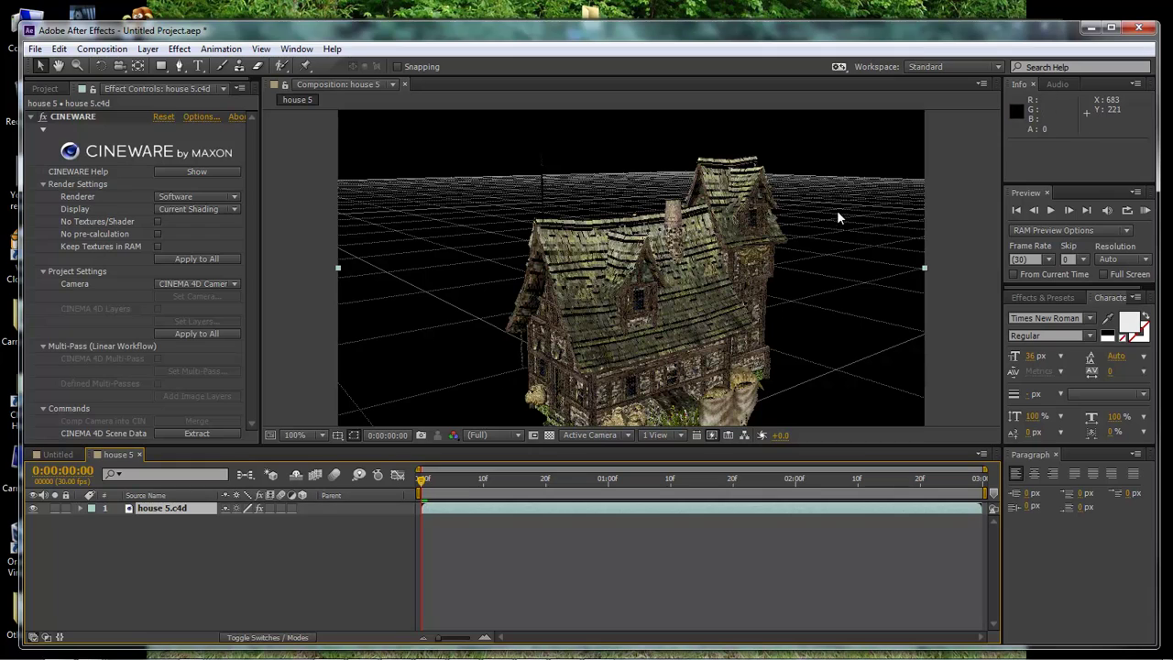
Open the original of the house 5.c4d layer in Cinema 4D Lite and compare it with the After Effects composition
left_click(161, 509)
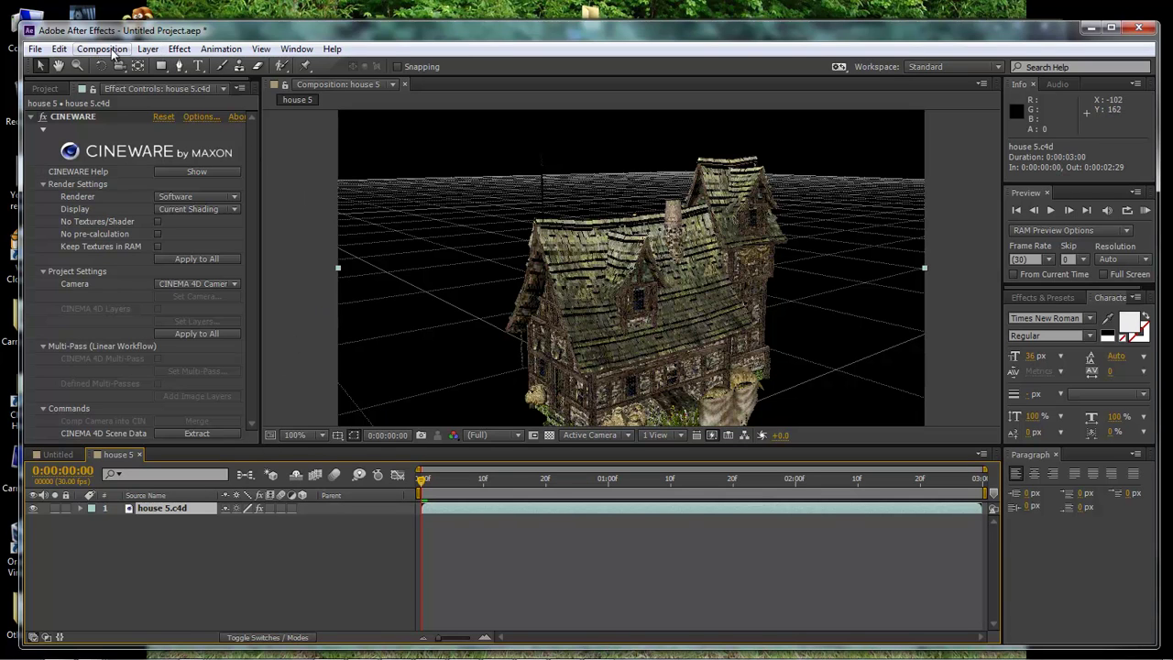
left_click(58, 48)
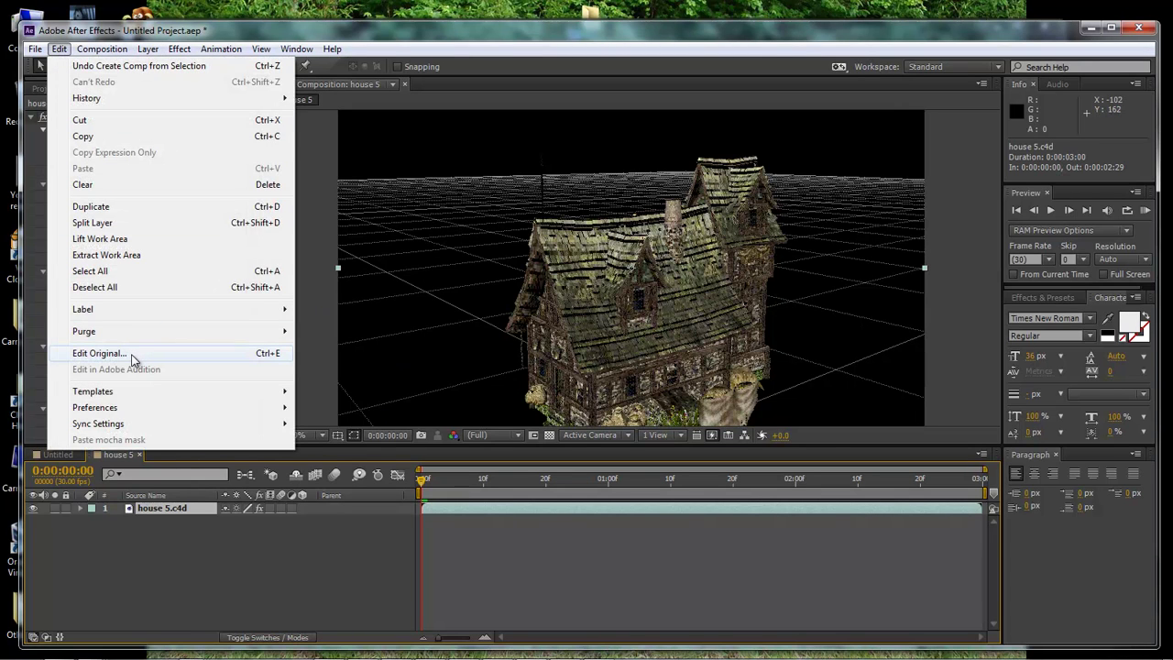
left_click(131, 354)
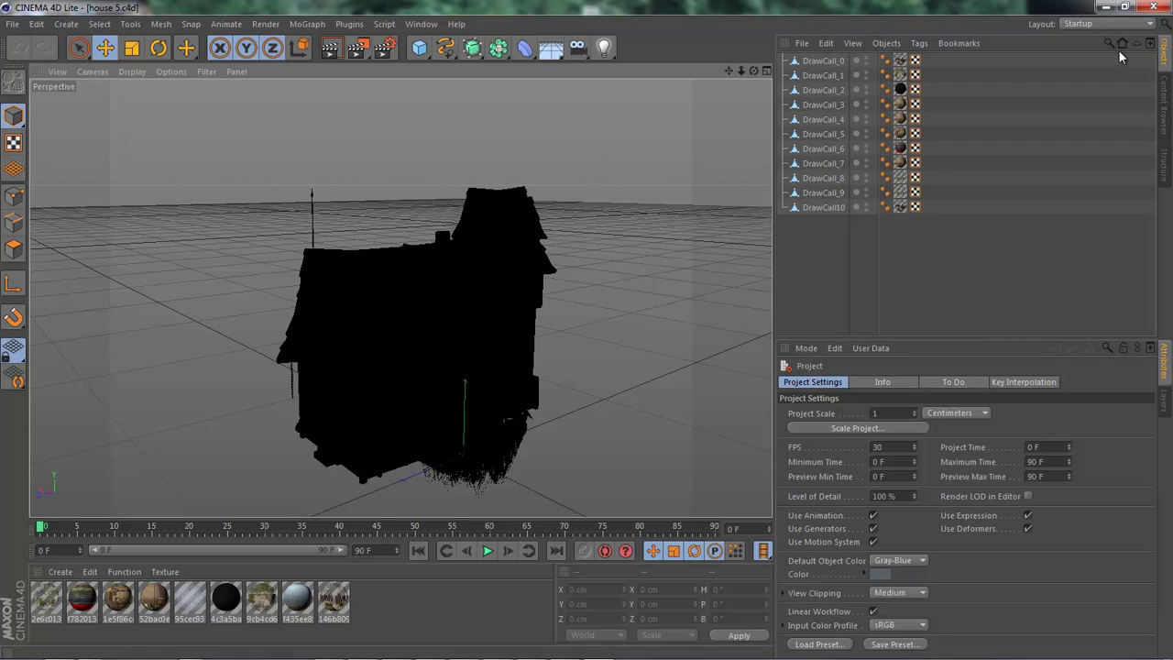
left_click(1107, 6)
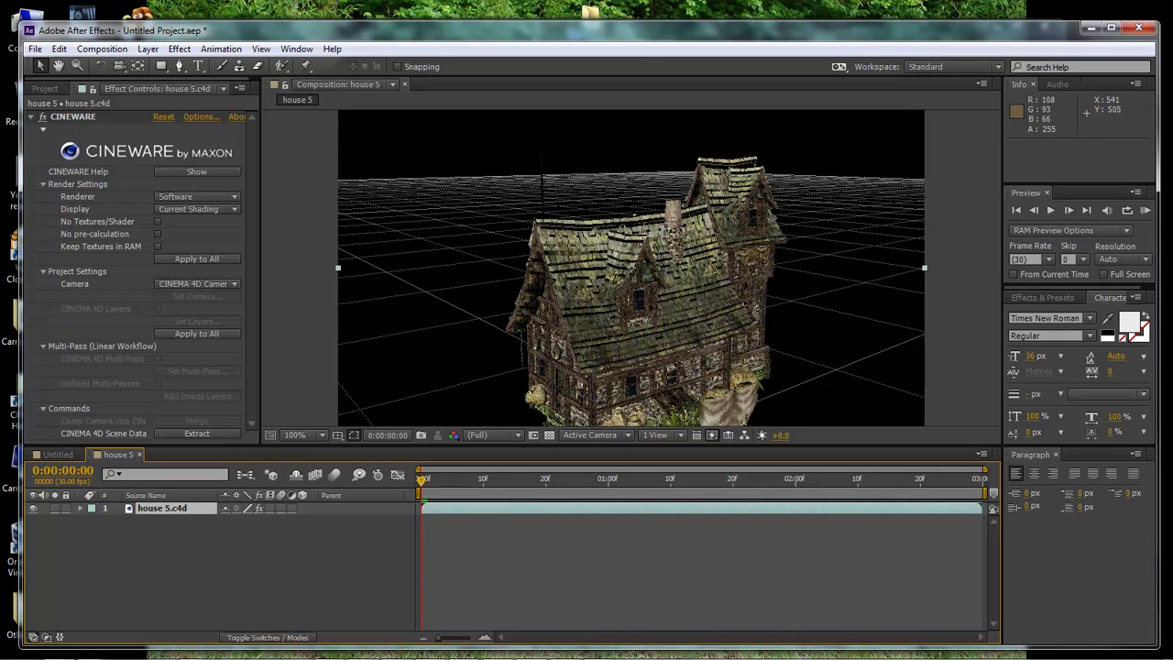
left_click(601, 646)
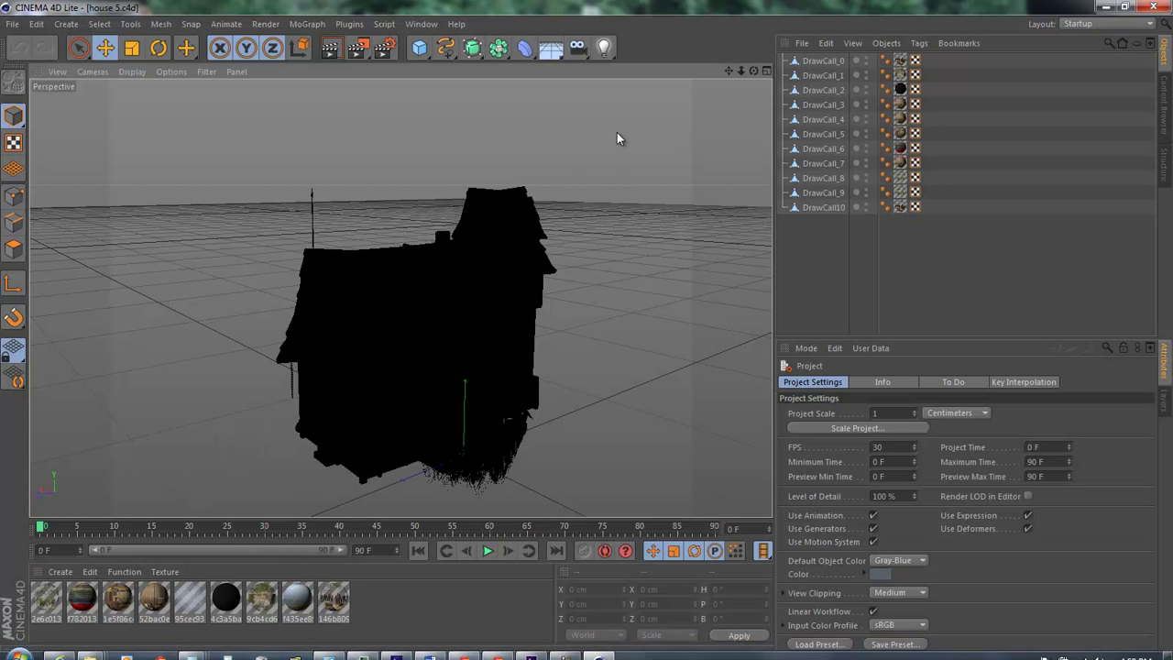